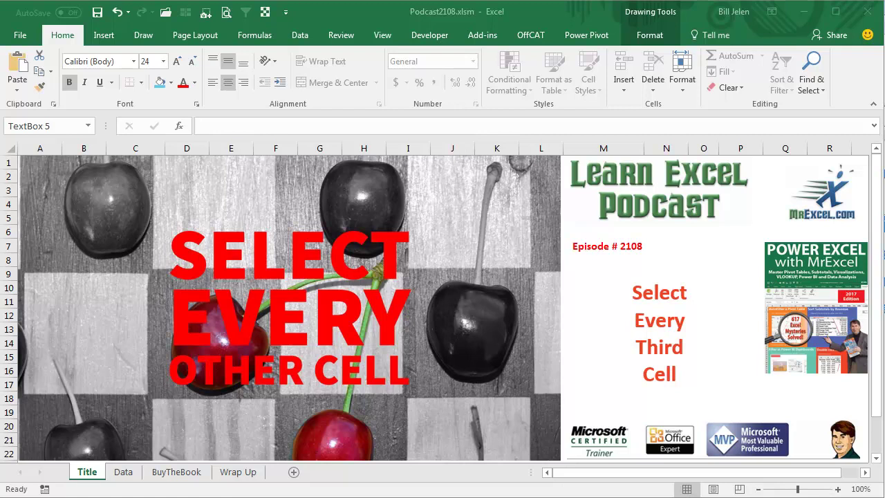
- Switch to the Data sheet, which asks for every third cell of E24:BEV24
click(125, 473)
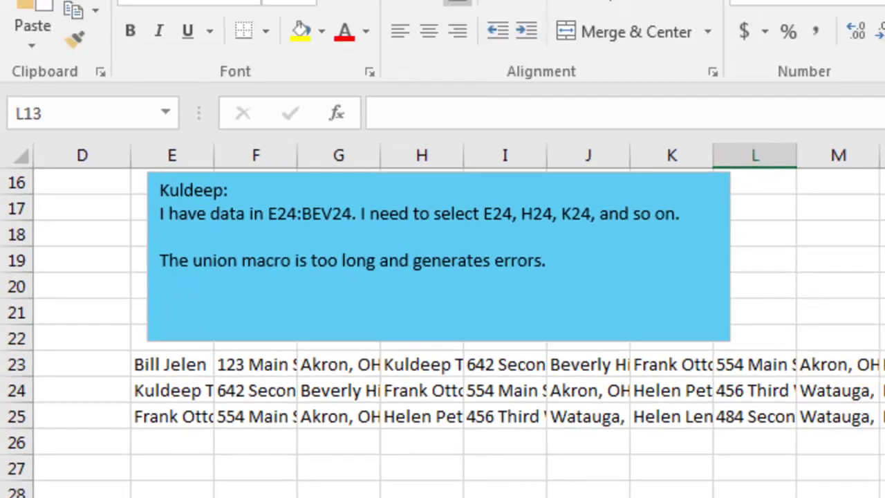
- Start recording a macro named HowToSelectEveryThirdCell from the Developer tab
click(726, 57)
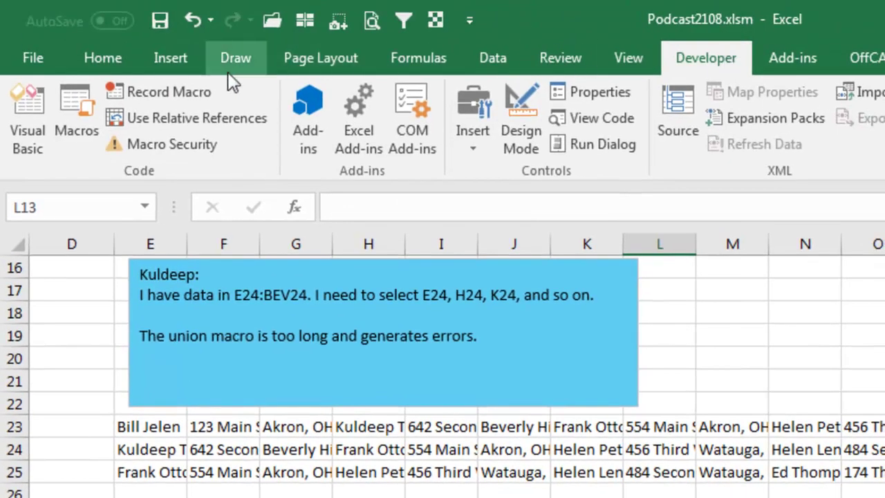
click(188, 89)
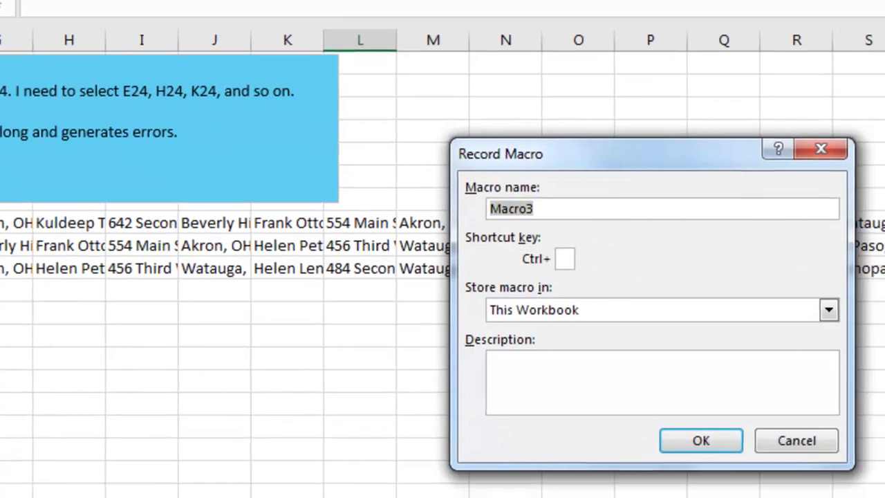
text(HowToSelectEveryThird)
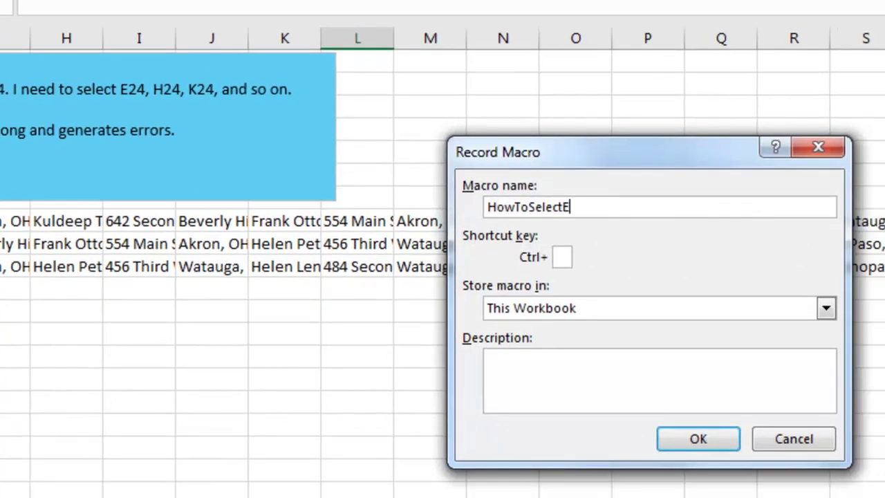
text(Cell)
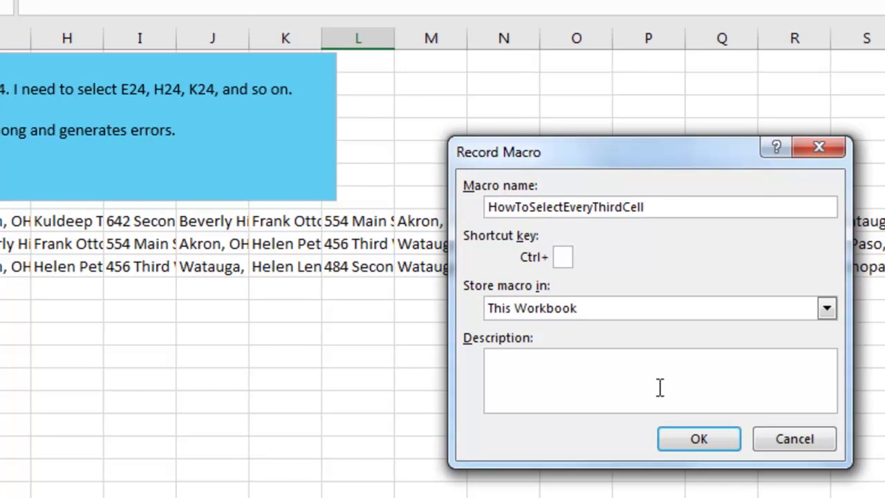
click(699, 439)
- Ctrl-select E23, H23, K23, N23, Q23 and T23 together
click(143, 220)
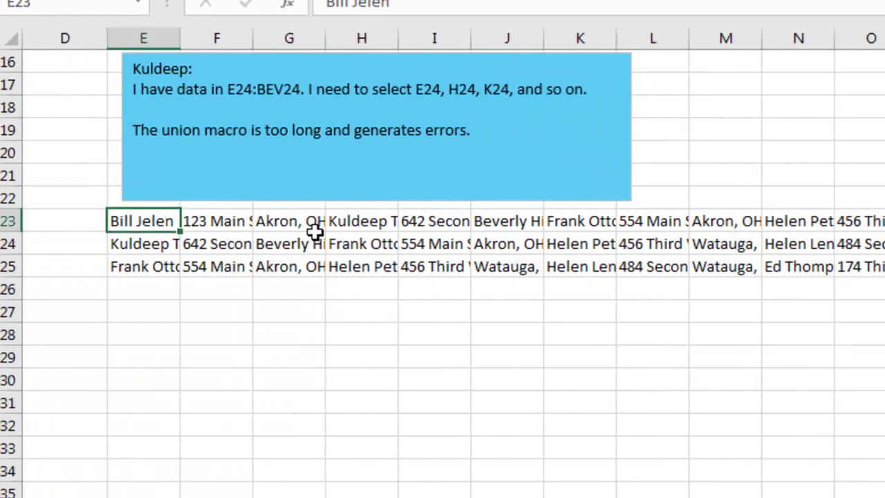
ctrl+click(361, 221)
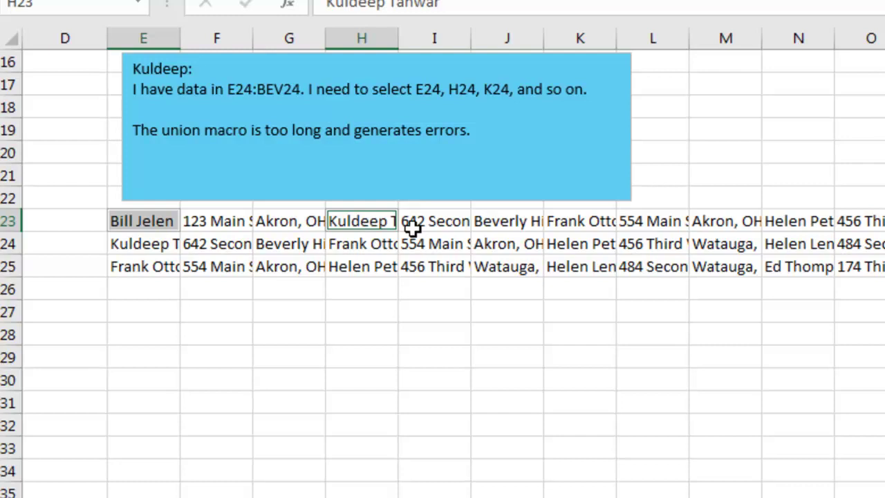
ctrl+click(560, 222)
ctrl+click(811, 221)
ctrl+click(622, 260)
ctrl+click(766, 260)
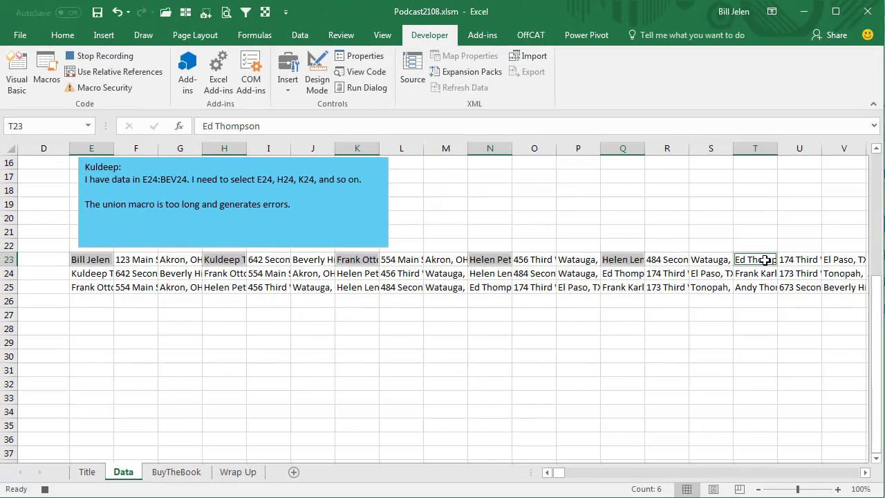
- Stop recording and open HowToSelectEveryThirdCell's code in the VBA editor
click(44, 489)
key(alt+F8)
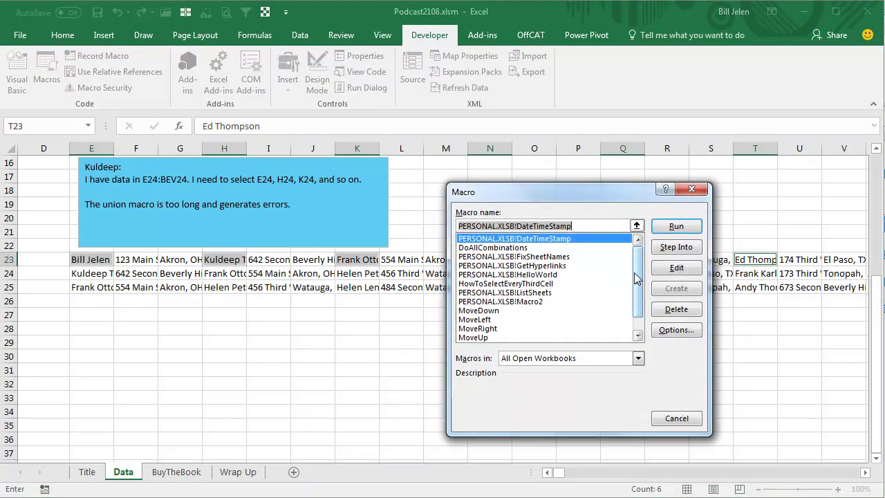
click(557, 284)
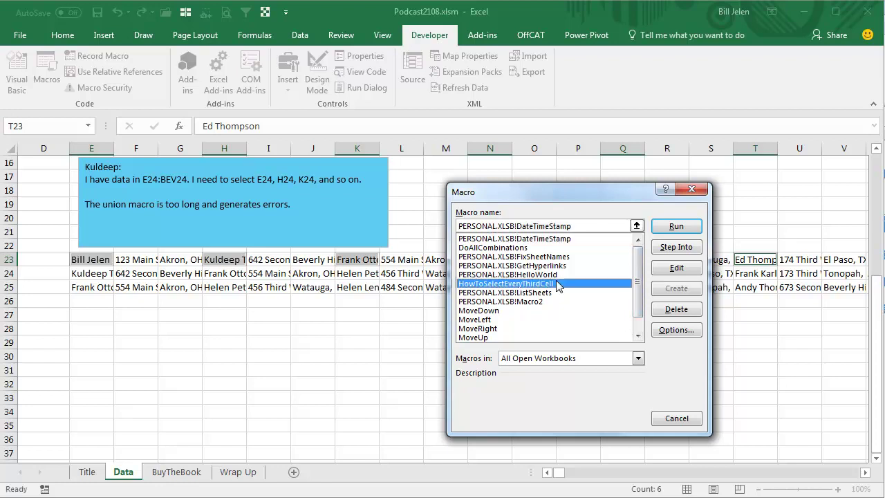
click(671, 268)
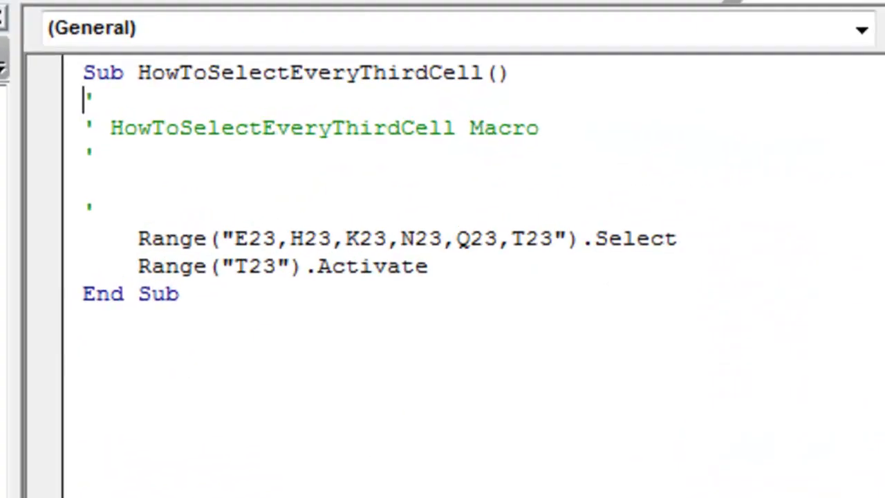
- Delete the Range("T23").Activate line and minimize the editor back to Excel
click(477, 289)
key(Home)
key(Home)
key(shift+End)
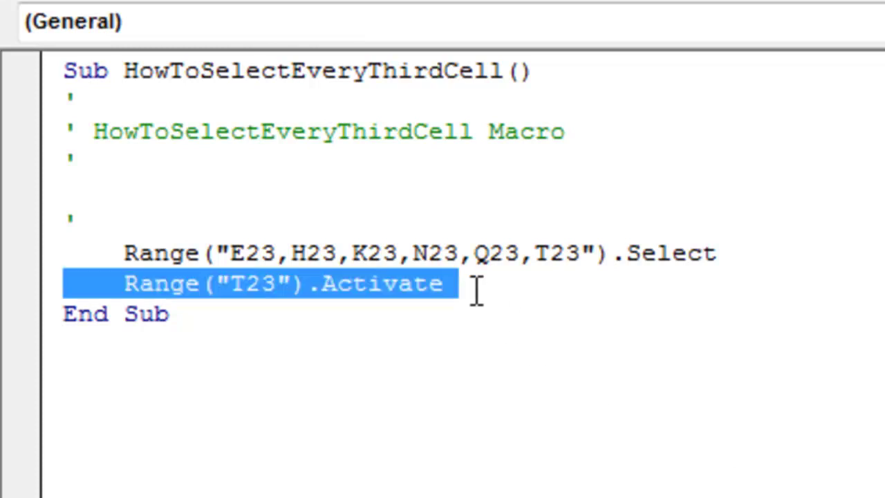
key(Delete)
key(Delete)
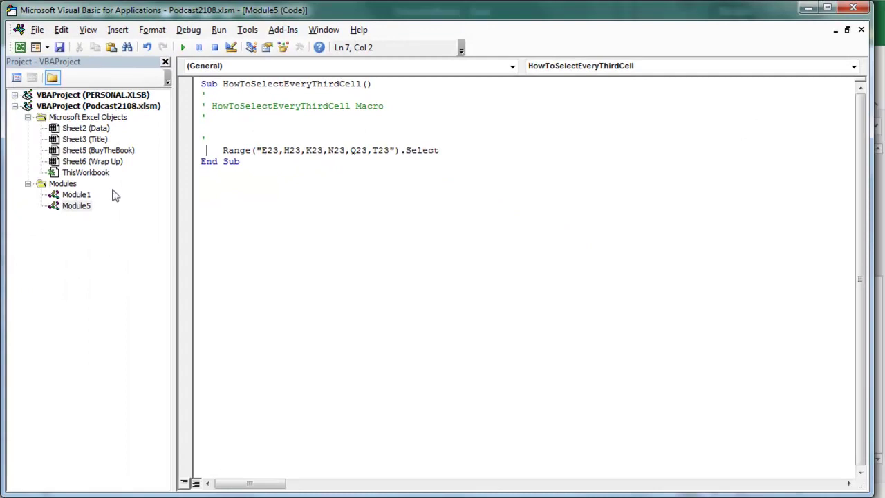
click(808, 8)
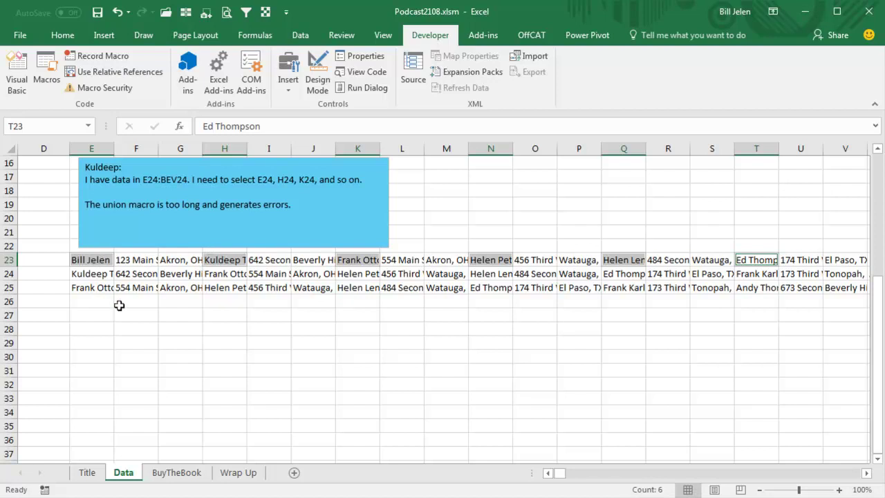
- Enter 1 in E26 and copy the three-cell pattern E26:G26
click(95, 305)
text(1)
key(Tab)
click(94, 305)
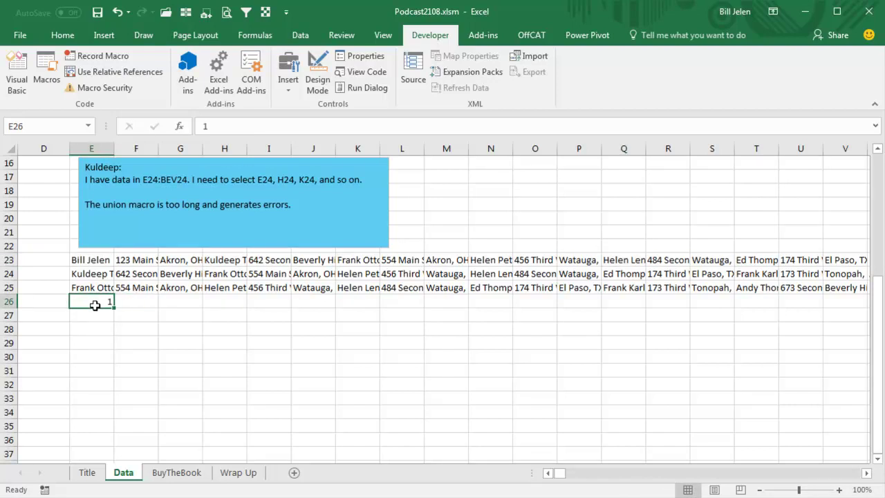
key(Right)
key(Right)
key(Left)
key(Left)
key(shift+Right)
key(shift+Right)
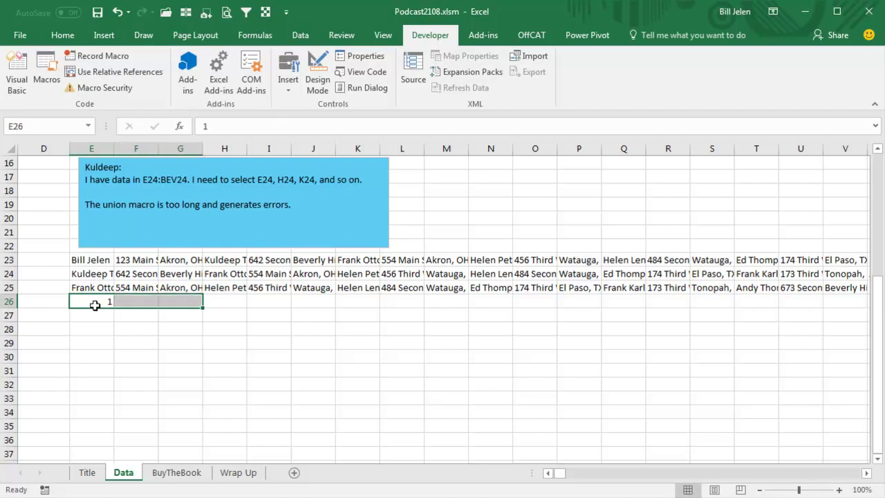
key(ctrl+c)
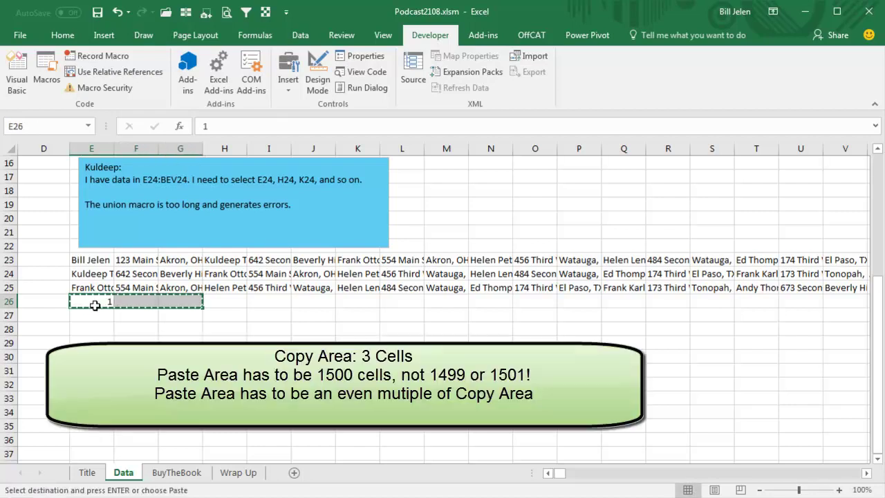
- Paste the 1-blank-blank pattern across E26:BEV26
key(Up)
key(ctrl+Right)
key(Down)
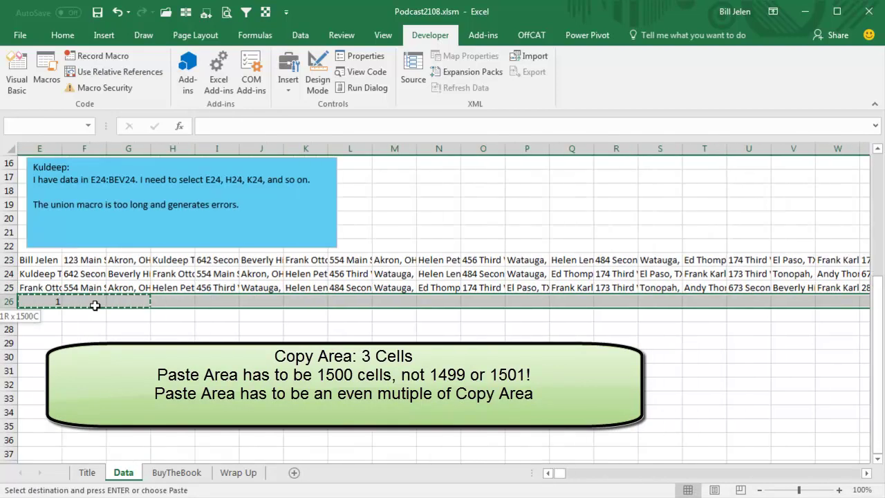
drag(94, 305, 95, 305)
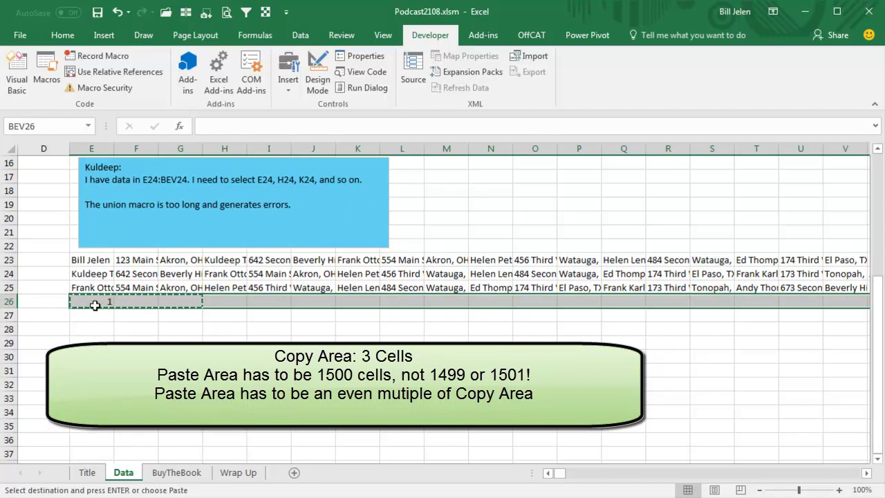
key(ctrl+v)
key(Left)
- Reselect E26:BEV26 by going to BEV26 with Shift held on OK
key(Up)
key(ctrl+Left)
key(Down)
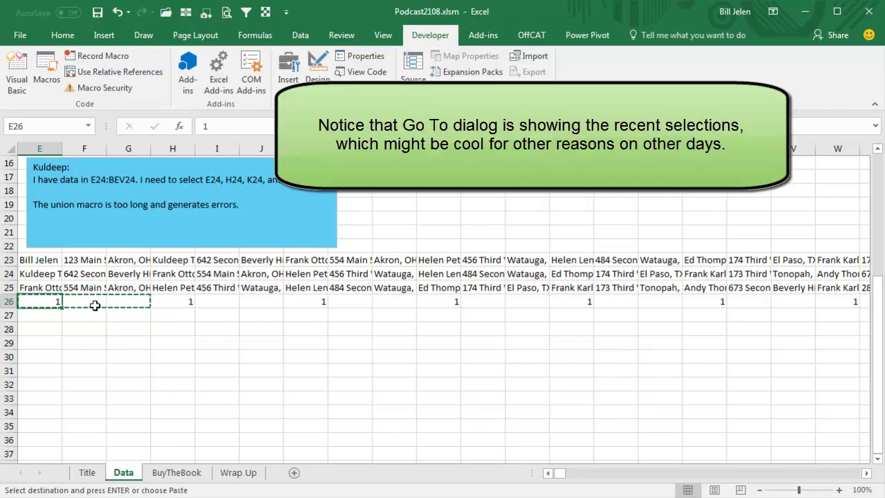
key(F5)
text(BEV)
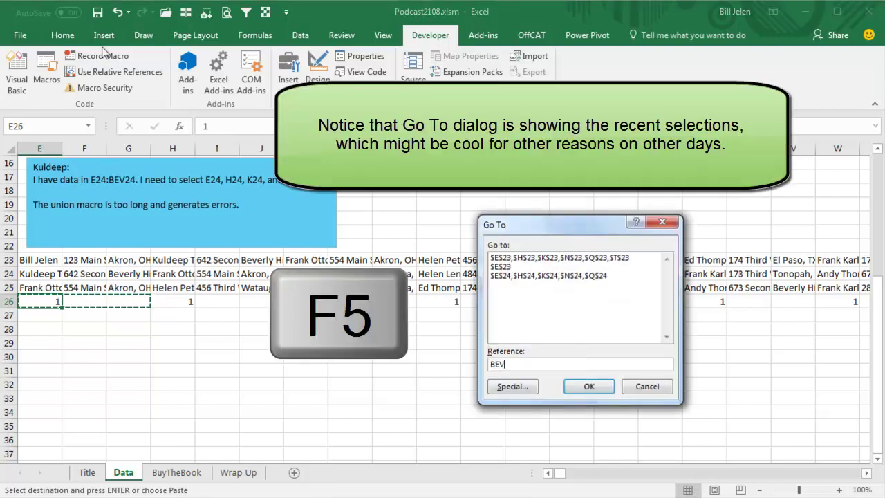
text(26)
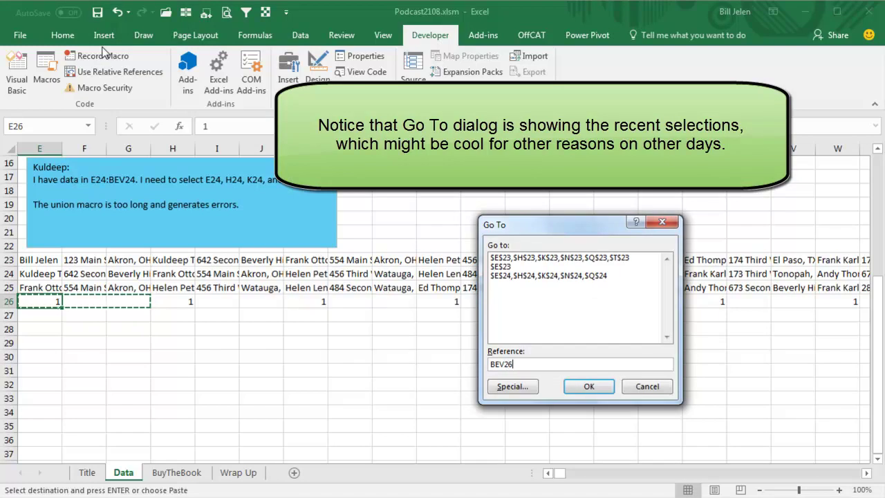
shift+click(574, 389)
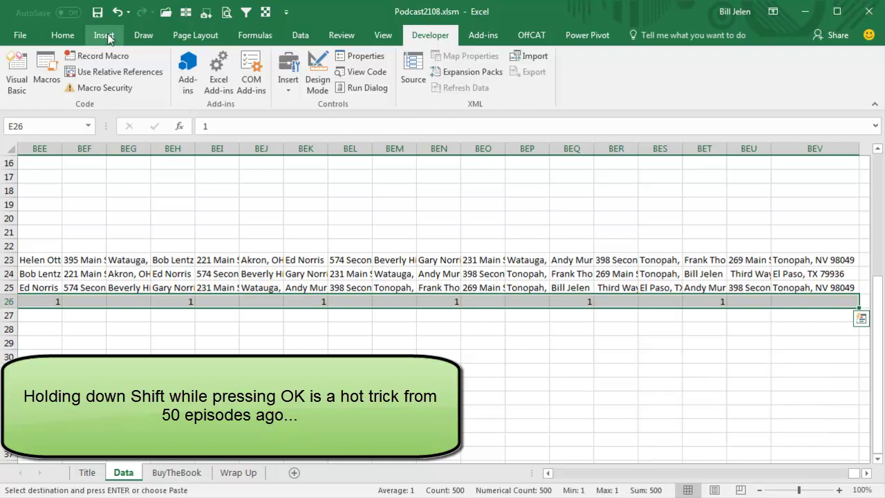
- Use Go To Special with Constants to keep only the row 26 cells holding 1
click(74, 36)
click(827, 89)
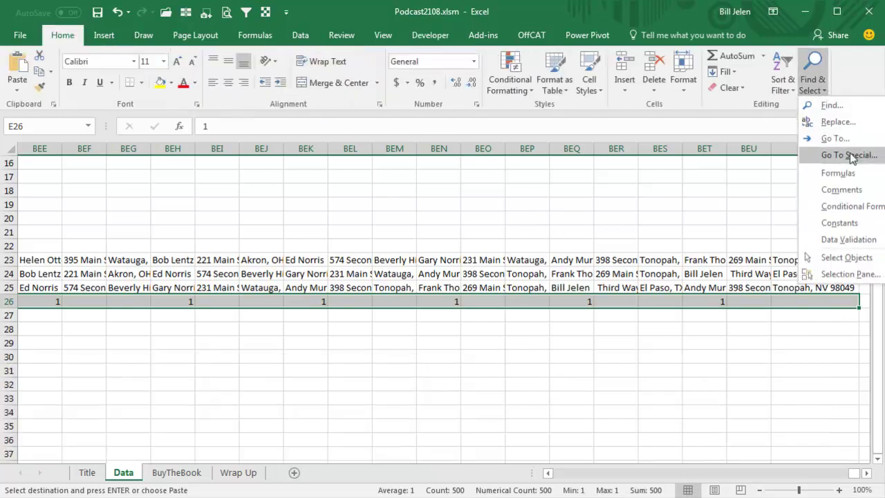
click(841, 156)
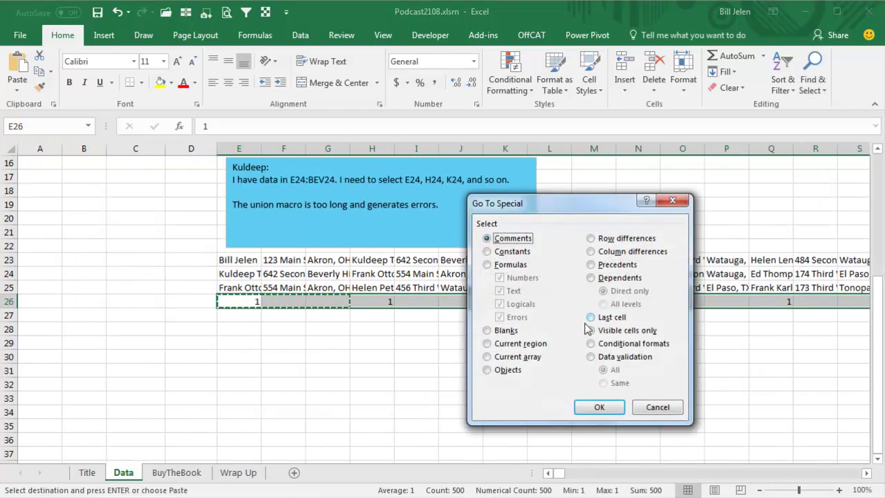
click(487, 252)
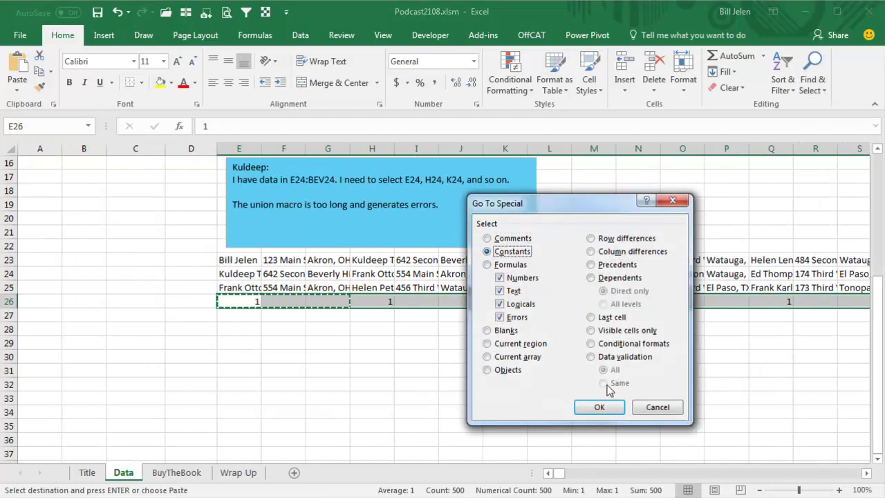
click(600, 407)
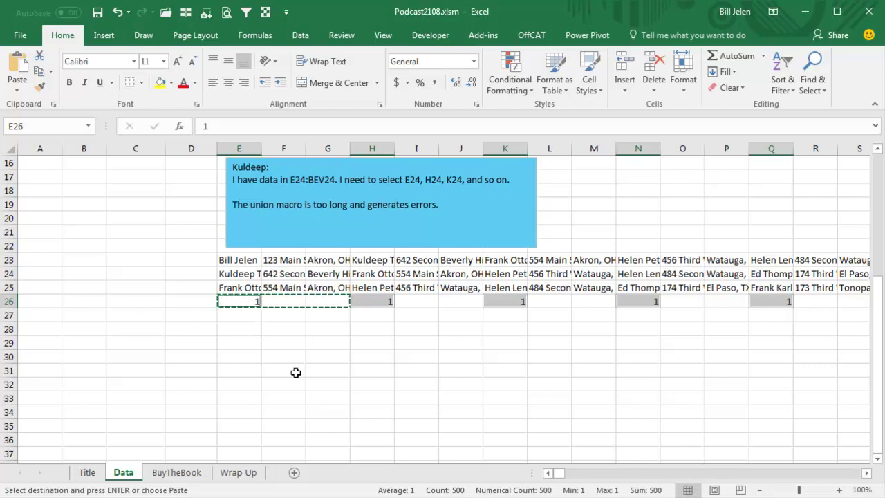
key(alt+F11)
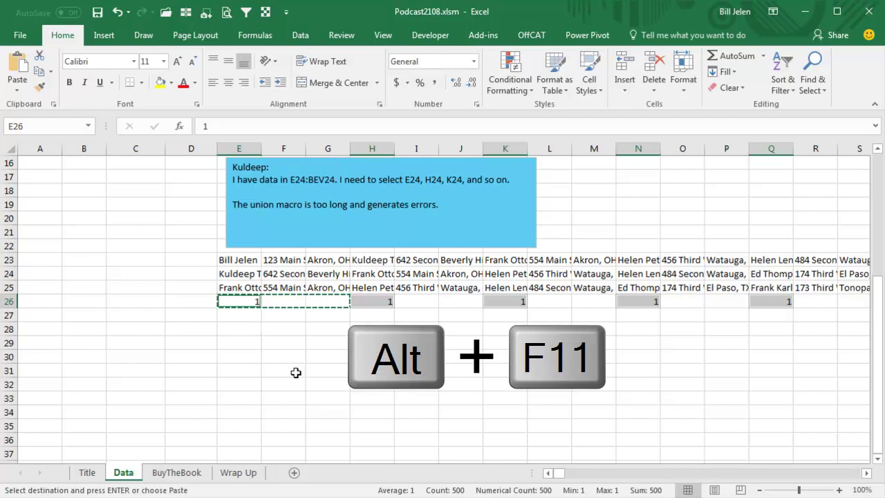
key(ctrl+g)
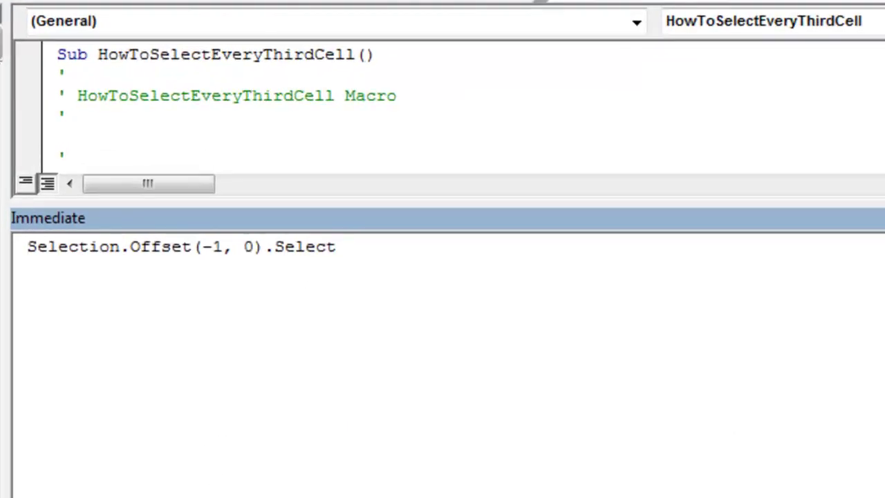
click(37, 246)
key(Right)
key(Right)
key(Right)
key(Right)
key(Right)
key(Right)
key(Right)
key(Right)
key(Right)
key(Right)
key(Right)
key(Right)
key(Right)
key(Right)
key(Right)
key(Right)
key(Right)
key(Right)
key(Right)
key(Right)
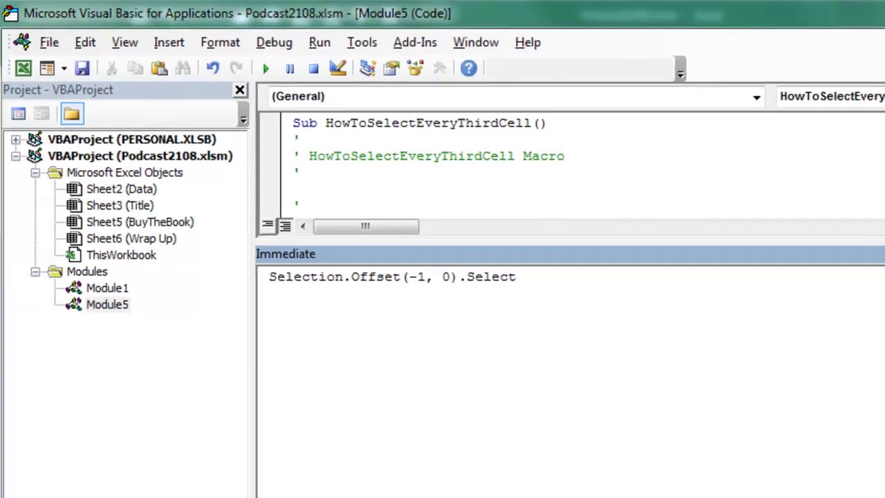
key(alt+F11)
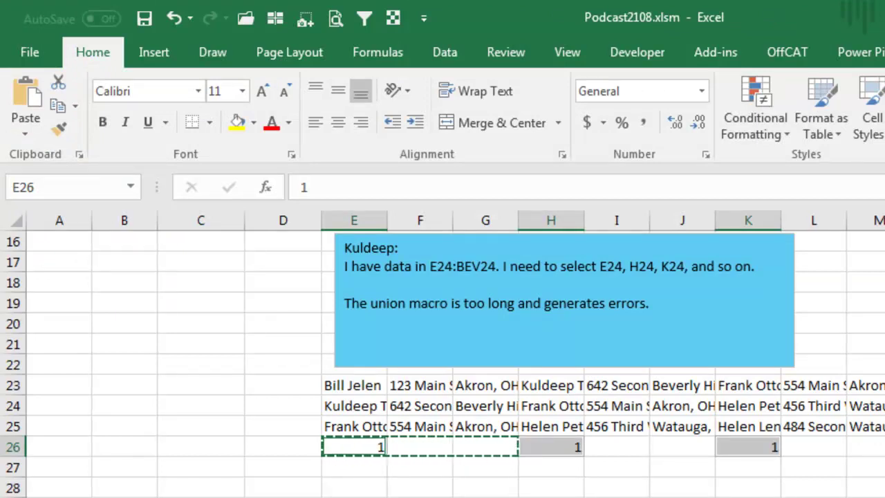
key(alt+F11)
key(Left)
key(Left)
key(BackSpace)
text(2)
key(End)
key(Return)
key(alt+F11)
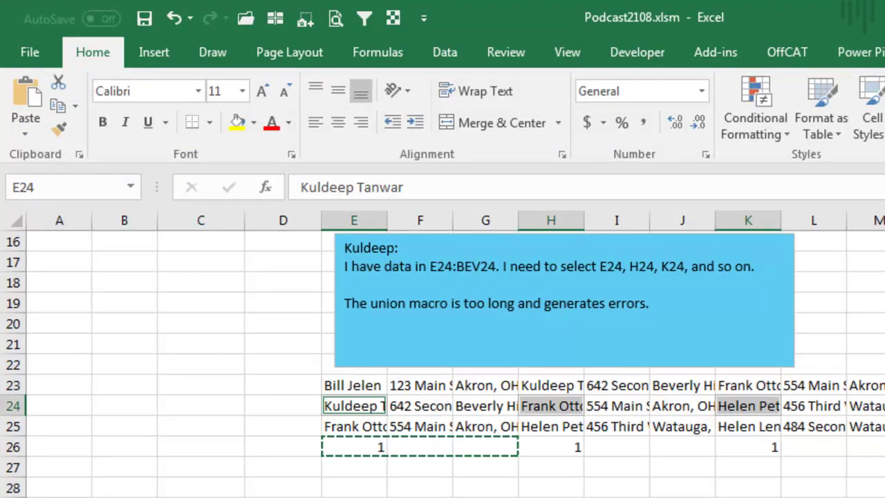
scroll(443, 346, up, 4)
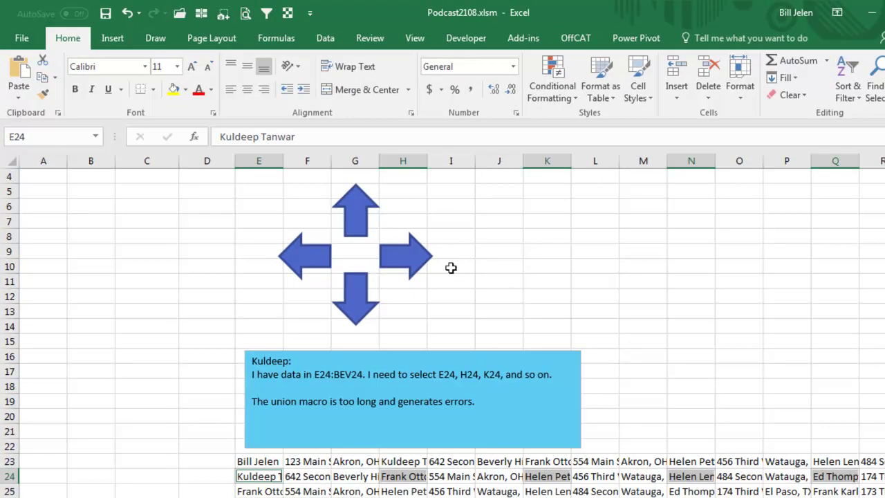
click(360, 217)
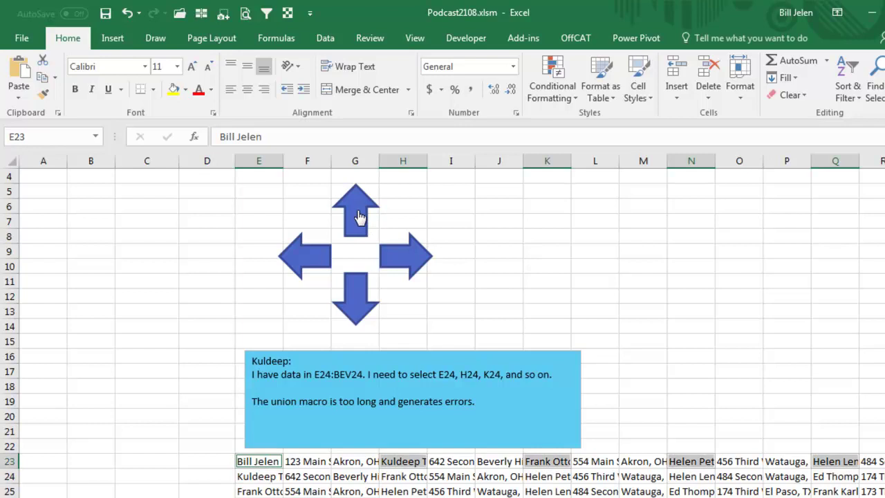
click(403, 263)
click(404, 264)
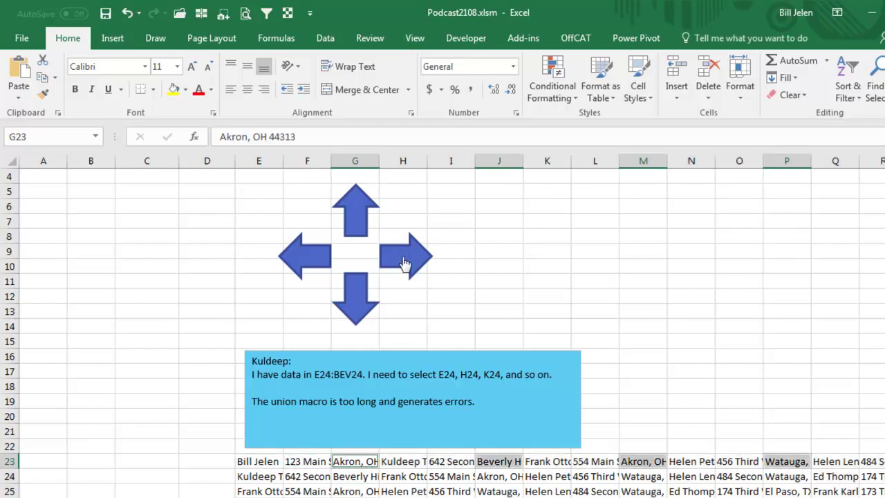
click(357, 301)
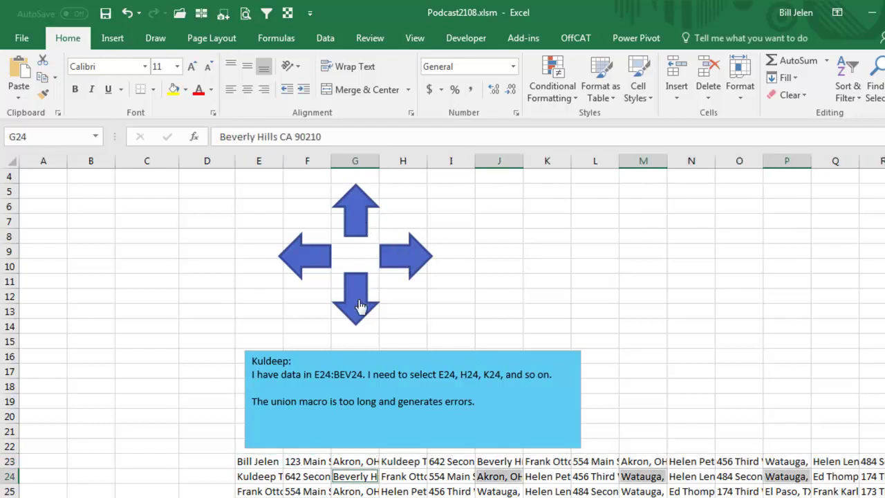
click(317, 268)
click(317, 268)
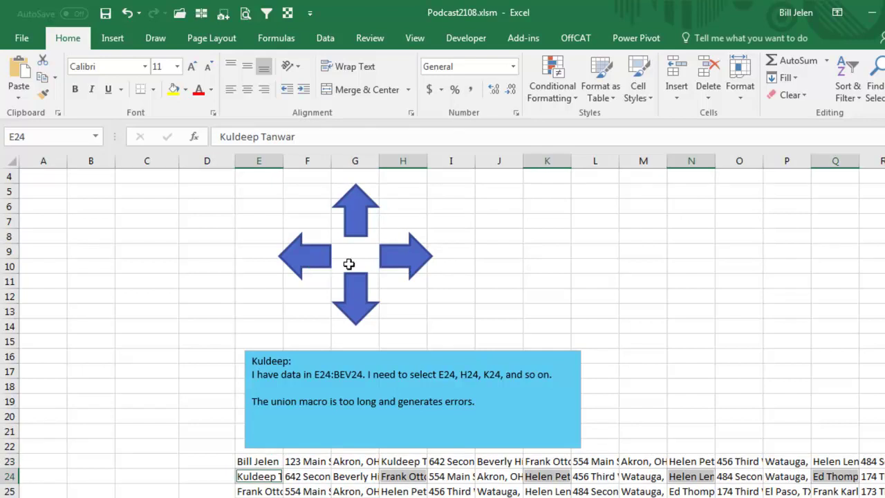
click(405, 257)
click(356, 211)
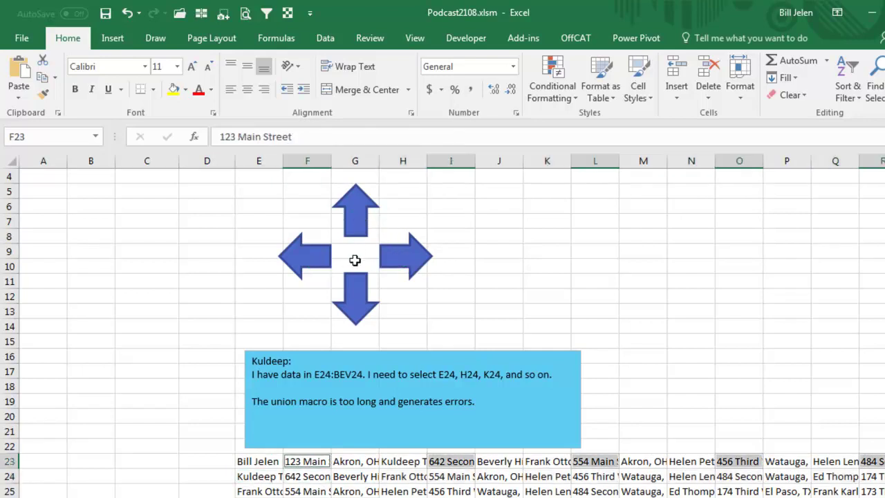
click(348, 292)
click(311, 265)
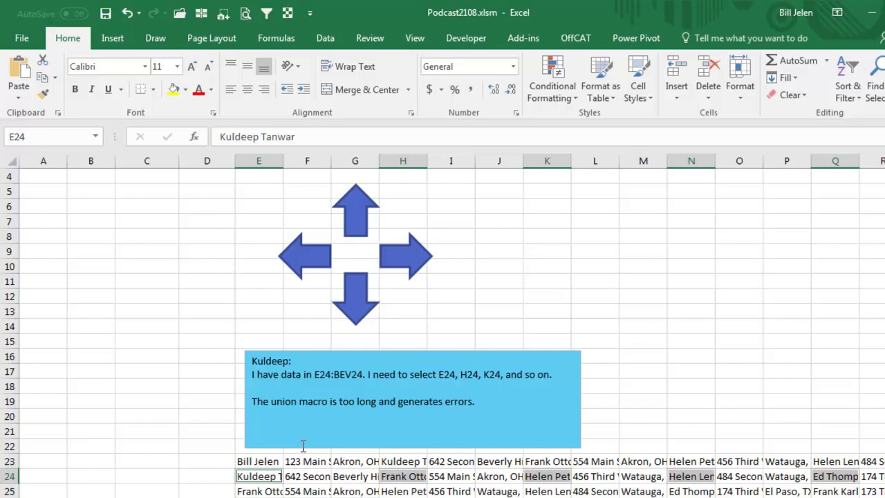
- Open Module1's SelectEveryThird code in the VBA editor, then return to Excel
key(alt+F11)
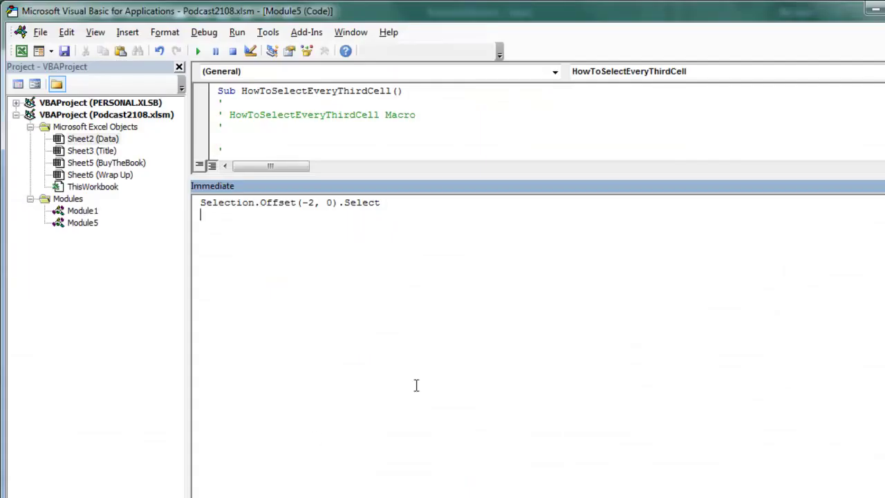
click(884, 185)
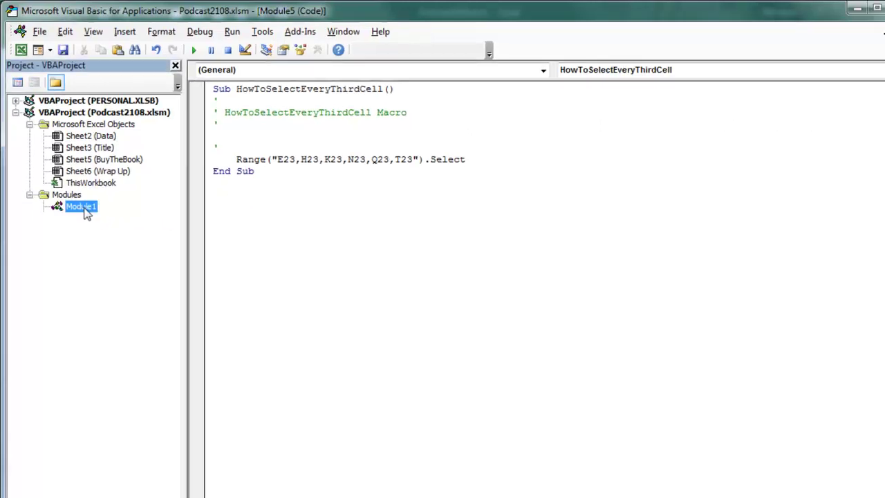
double_click(81, 207)
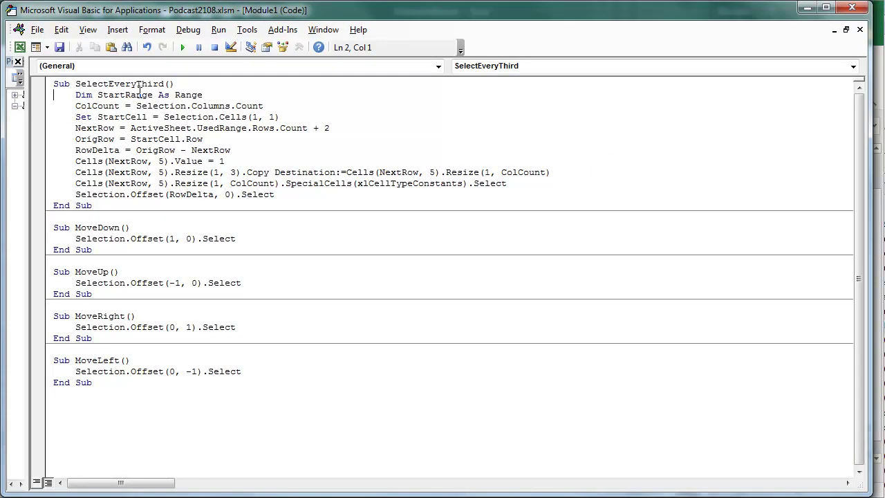
key(alt+Tab)
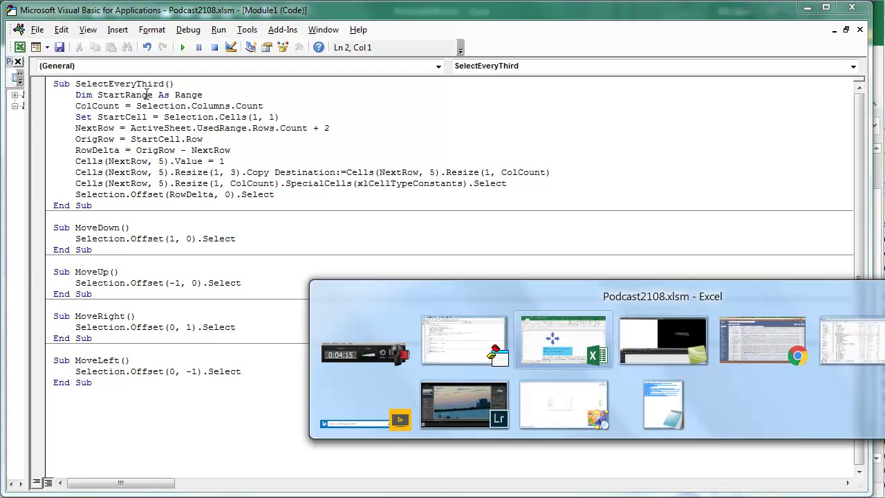
- Select E23 to the end of row 23 and step SelectEveryThird through the NextRow line
click(235, 424)
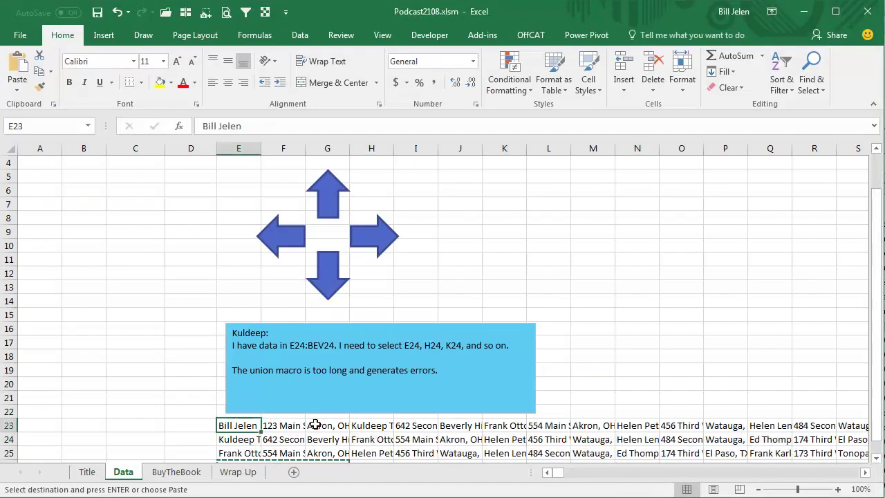
key(ctrl+shift+Right)
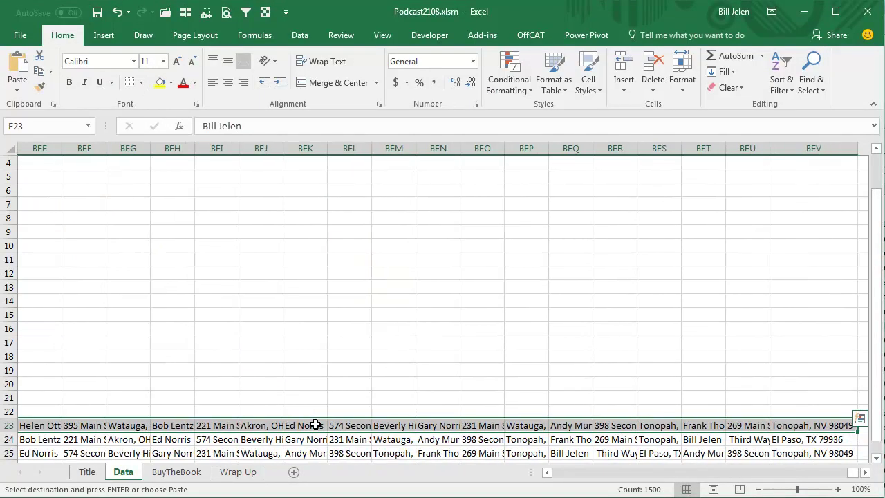
key(alt+Tab)
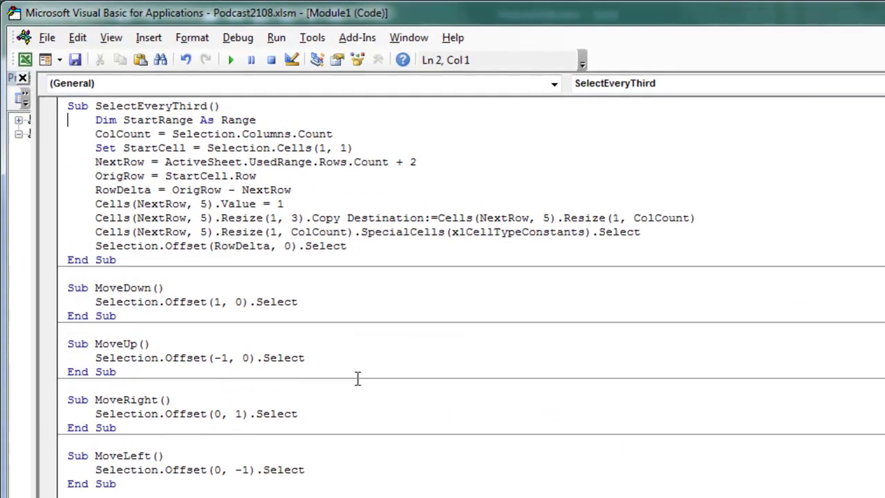
key(F8)
key(F8)
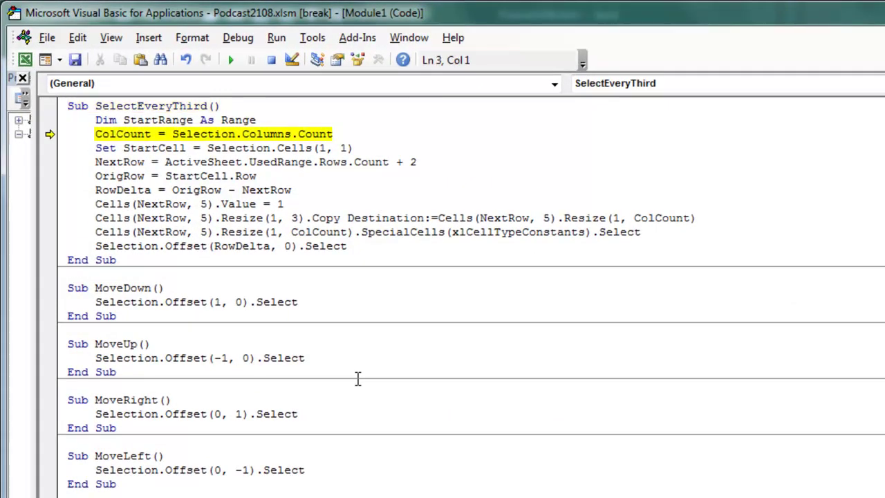
key(F8)
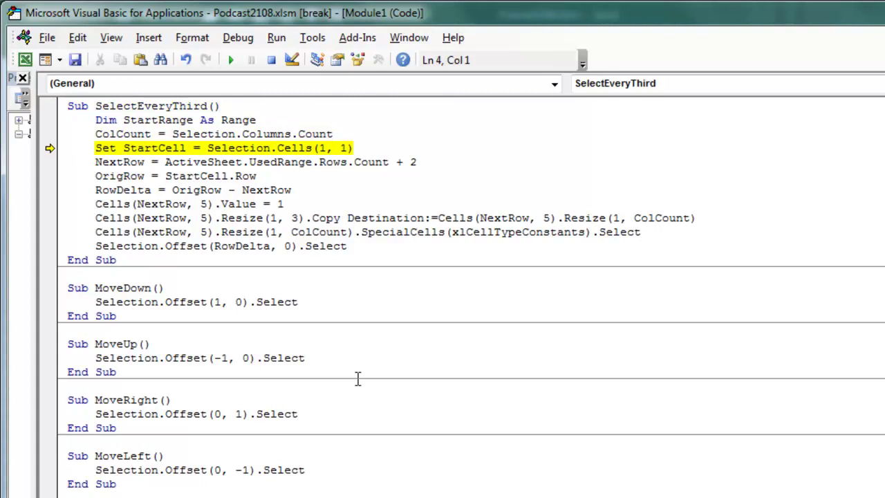
key(F8)
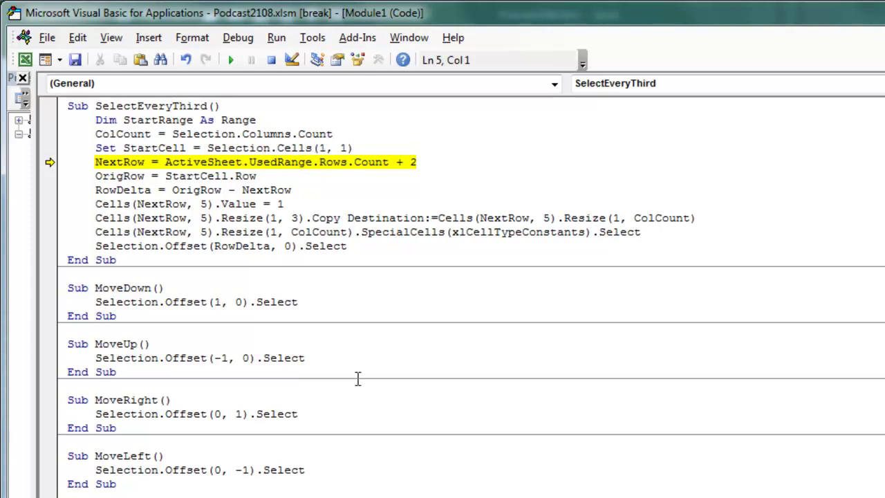
key(F8)
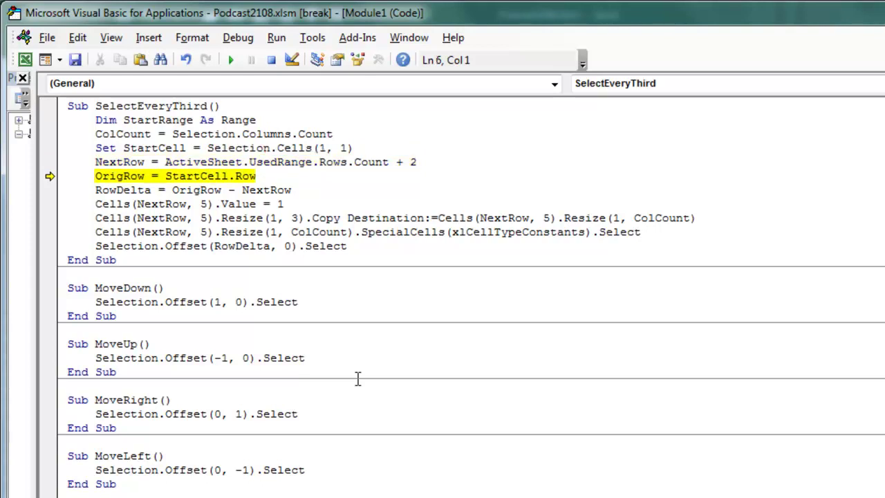
mouse_move(120, 160)
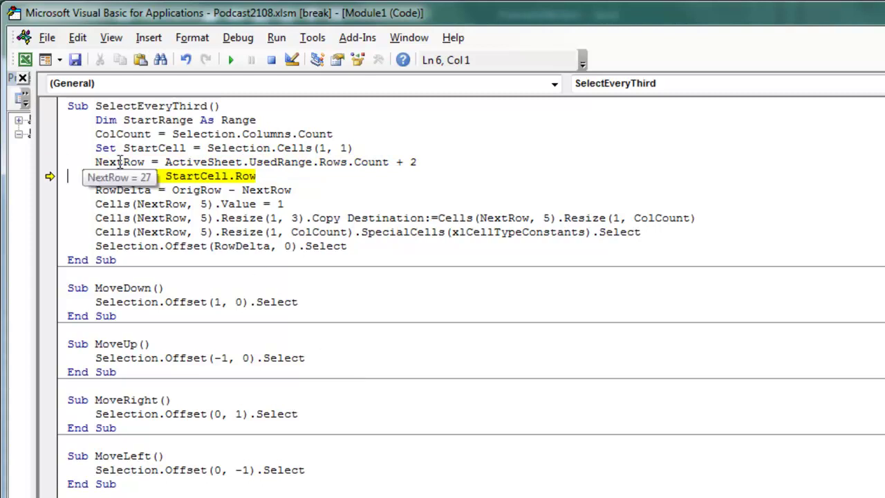
key(alt+Tab)
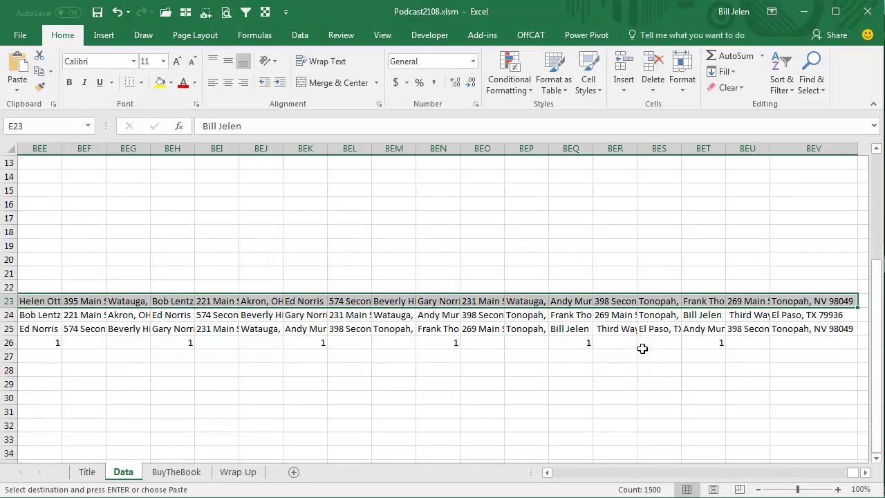
- Step the lines that put 1s in every third column of row 27, checking Excel
key(alt+Tab)
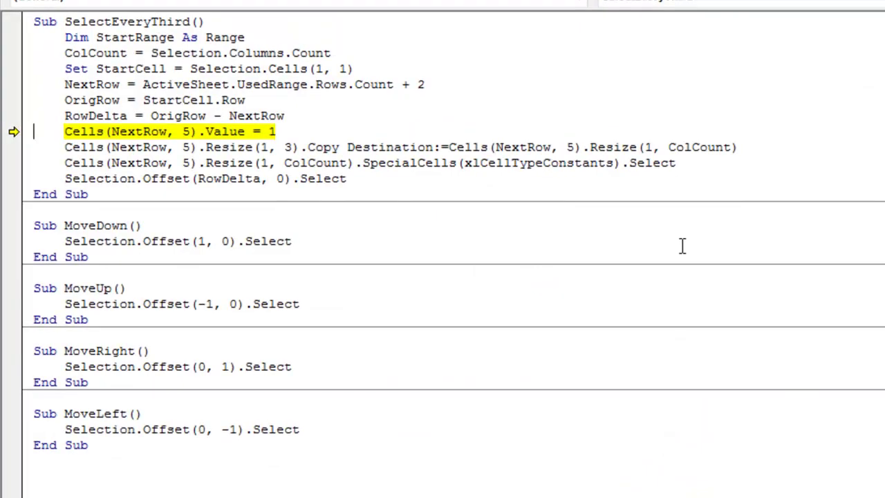
key(F8)
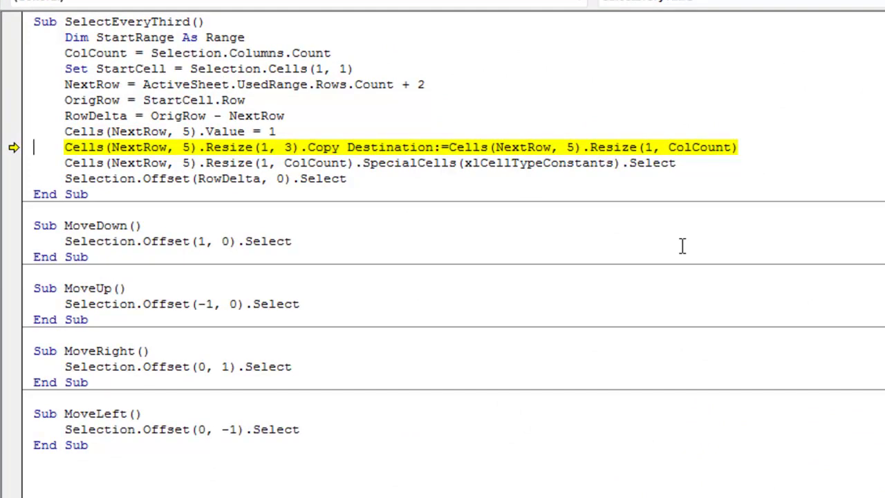
click(285, 147)
mouse_move(701, 146)
key(F8)
key(alt+Tab)
key(alt+Tab)
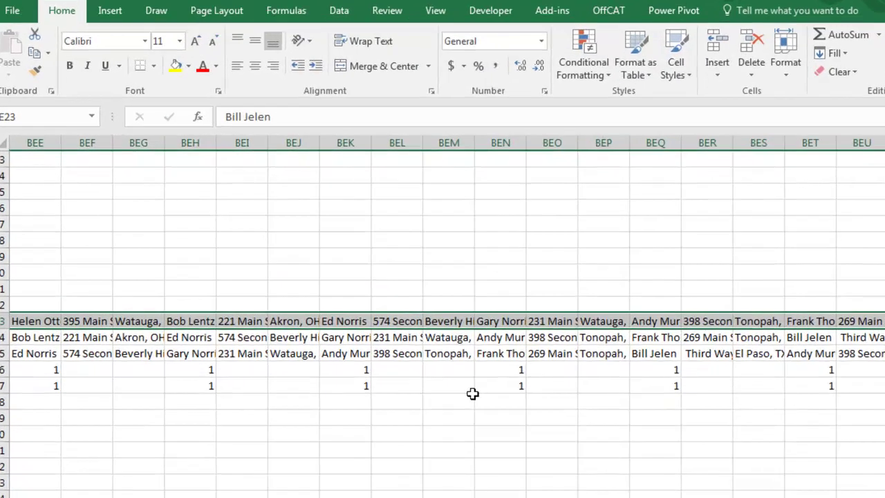
key(alt+Tab)
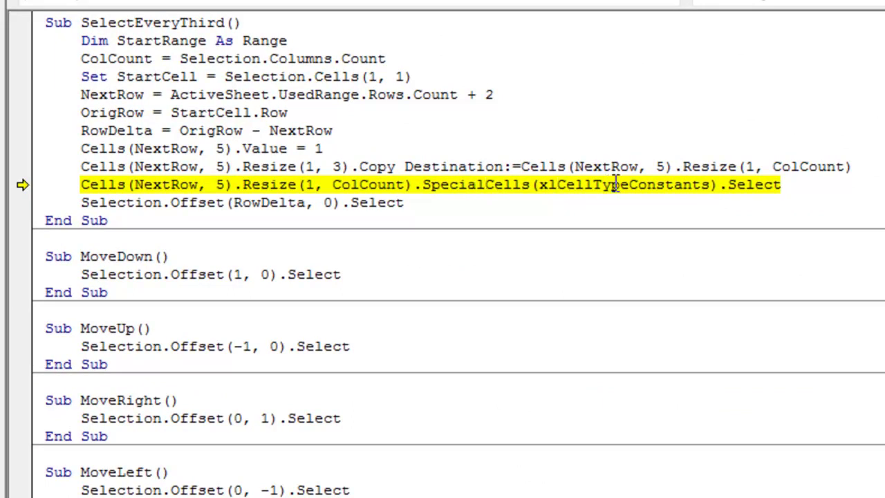
- Step the lines selecting every third helper cell and moving the selection up to row 23
key(F8)
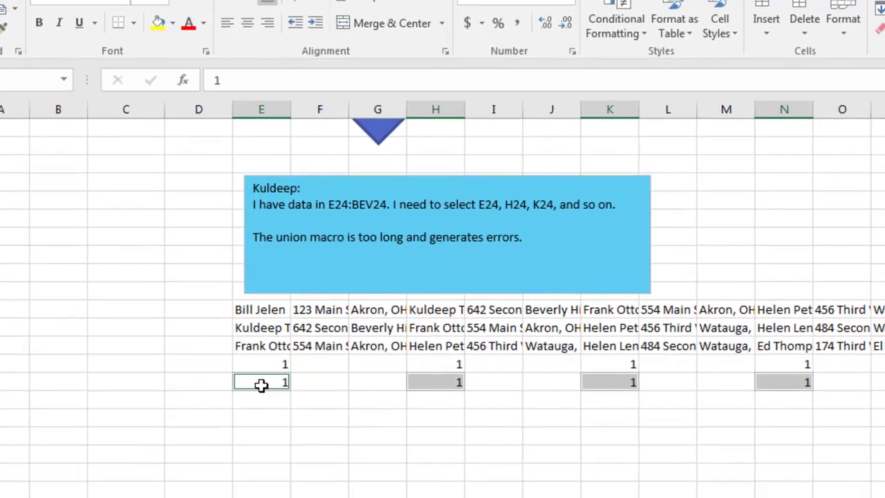
key(alt+Tab)
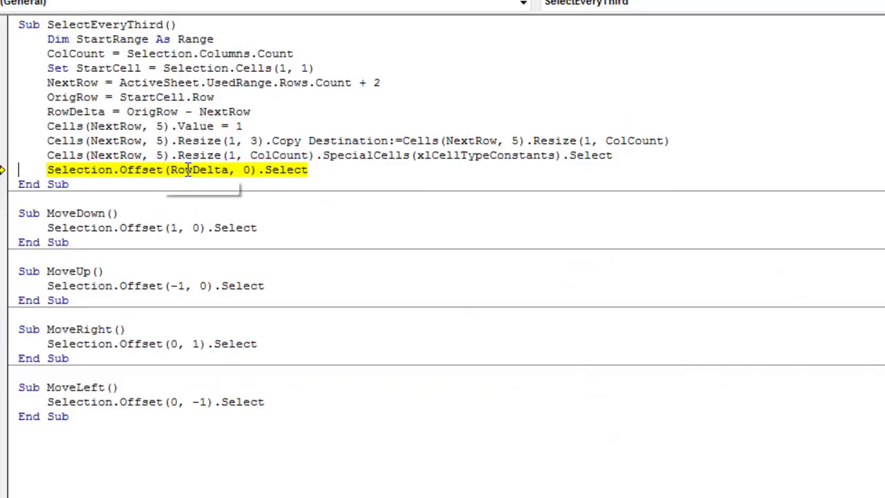
mouse_move(188, 170)
key(F8)
key(alt+Tab)
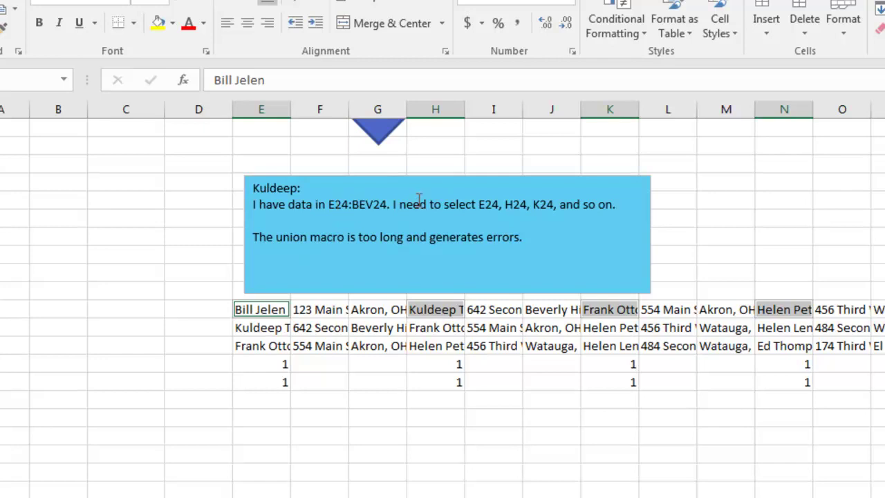
- Move the every-third-cell selection down one row using the down-arrow shape
click(384, 137)
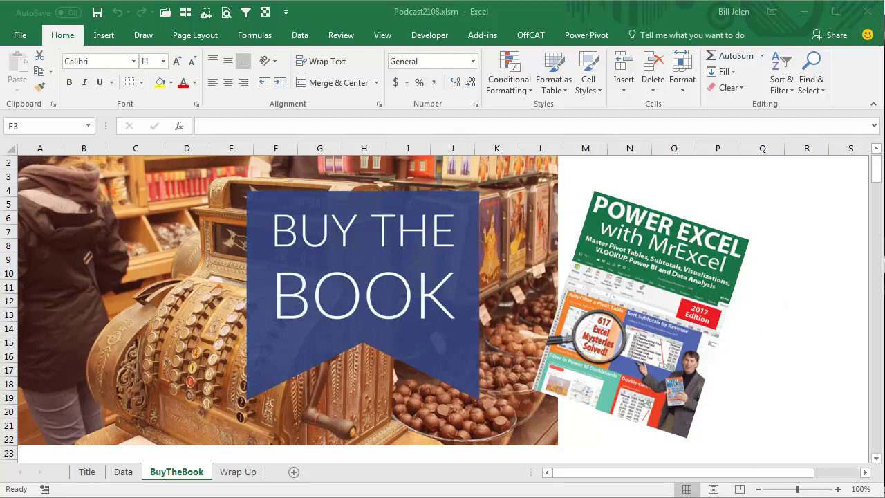
- Move on to the next sheet with Ctrl+Page Down
key(ctrl+Page_Down)
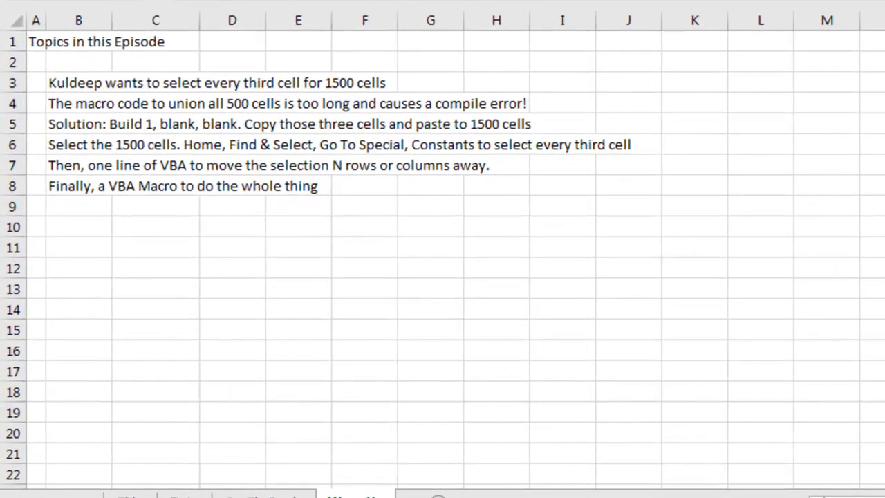